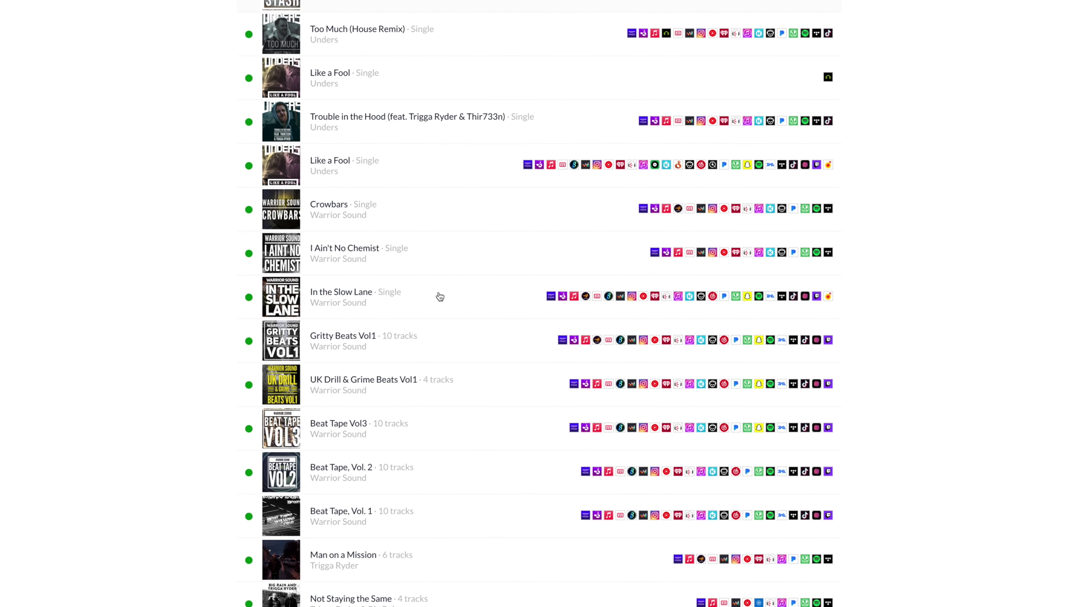
pyautogui.scroll(-15, 440, 297)
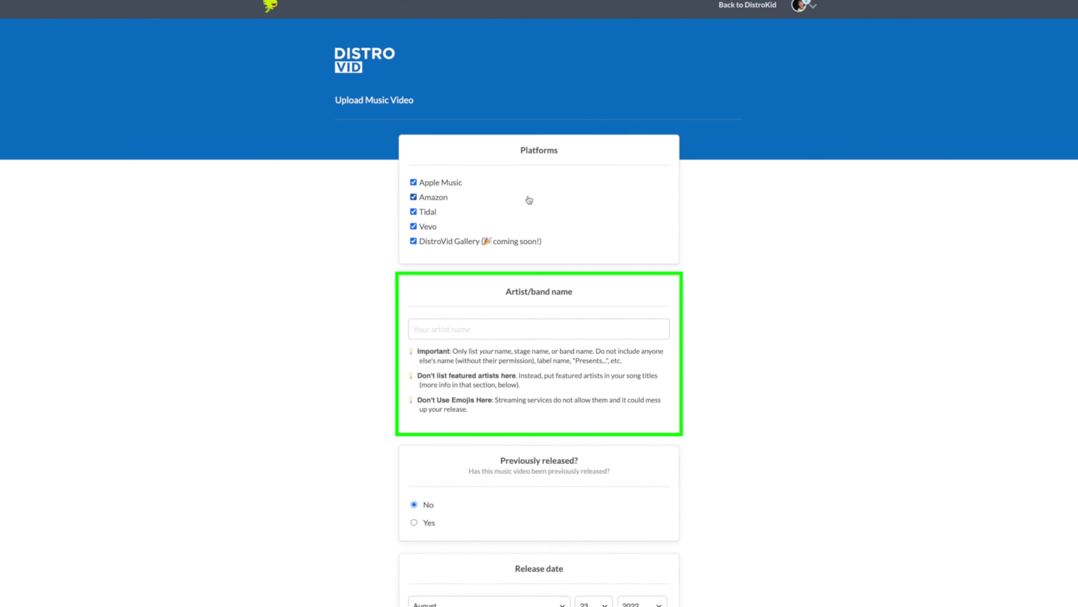
# Enter Unders as the artist/band name
pyautogui.click(485, 330)
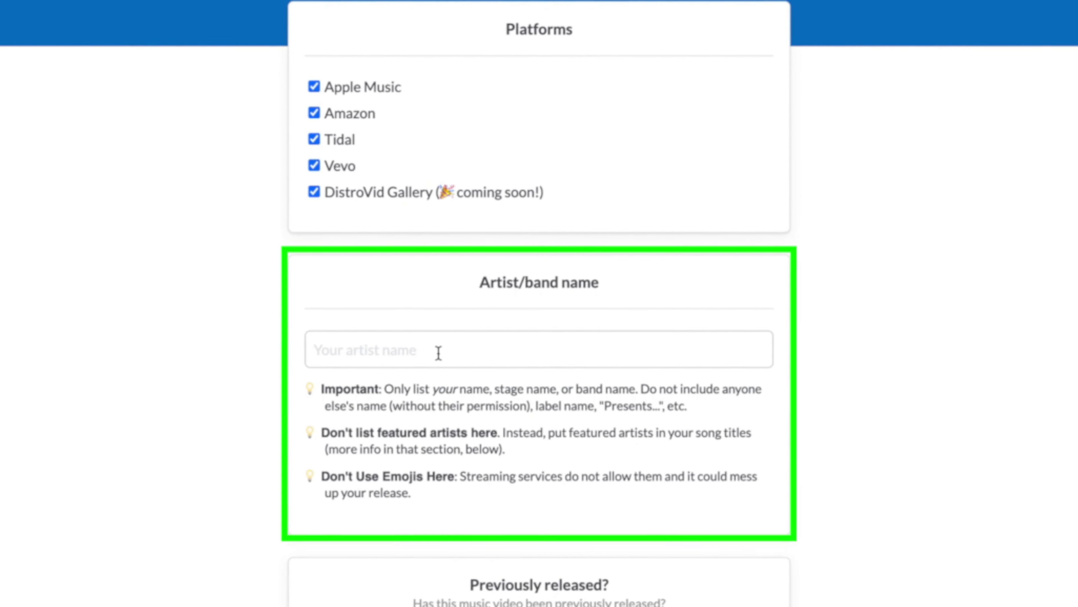
pyautogui.write('Unders')
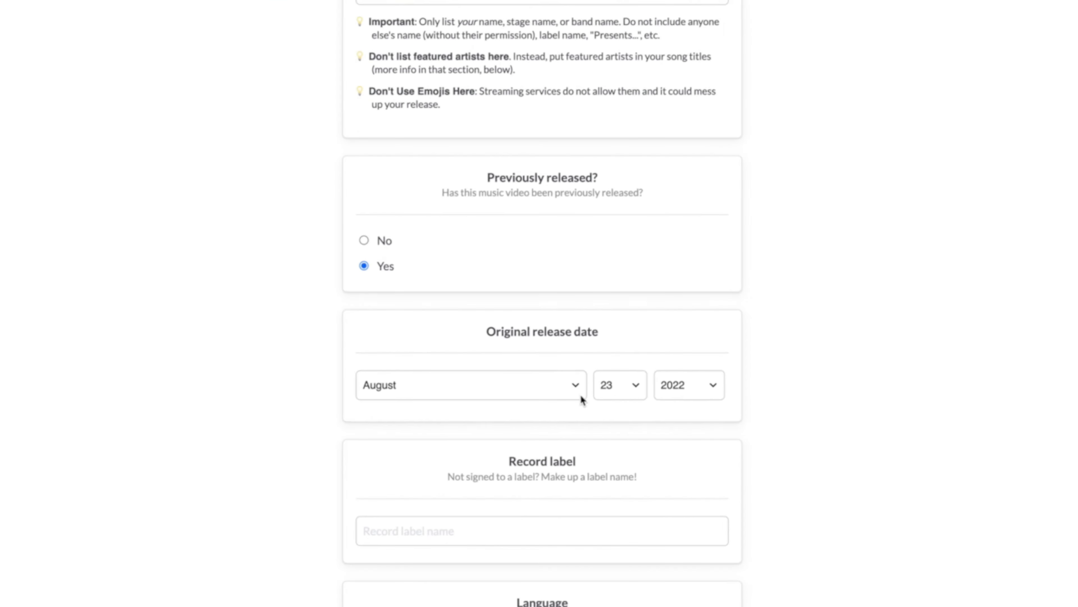
# Set the original release date's month to July and year to 2018
pyautogui.click(561, 396)
pyautogui.click(484, 383)
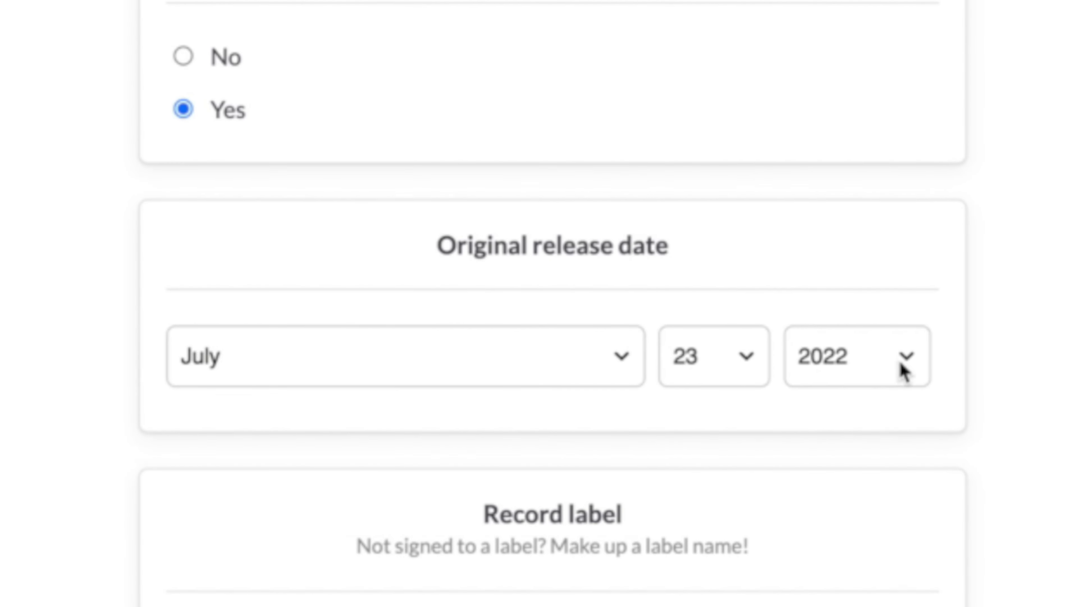
pyautogui.click(905, 372)
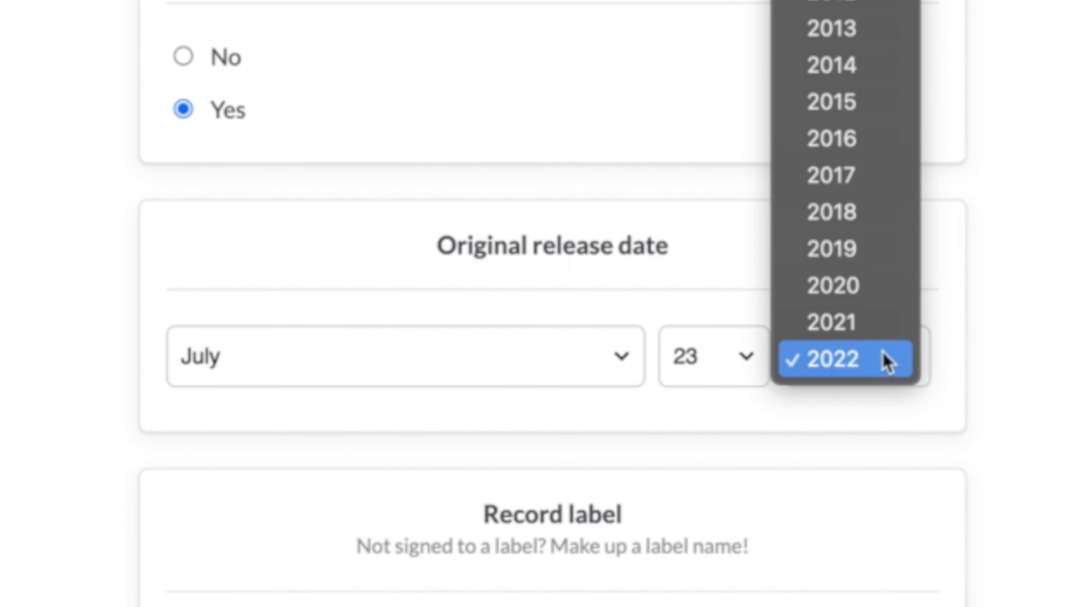
pyautogui.click(878, 232)
pyautogui.click(609, 399)
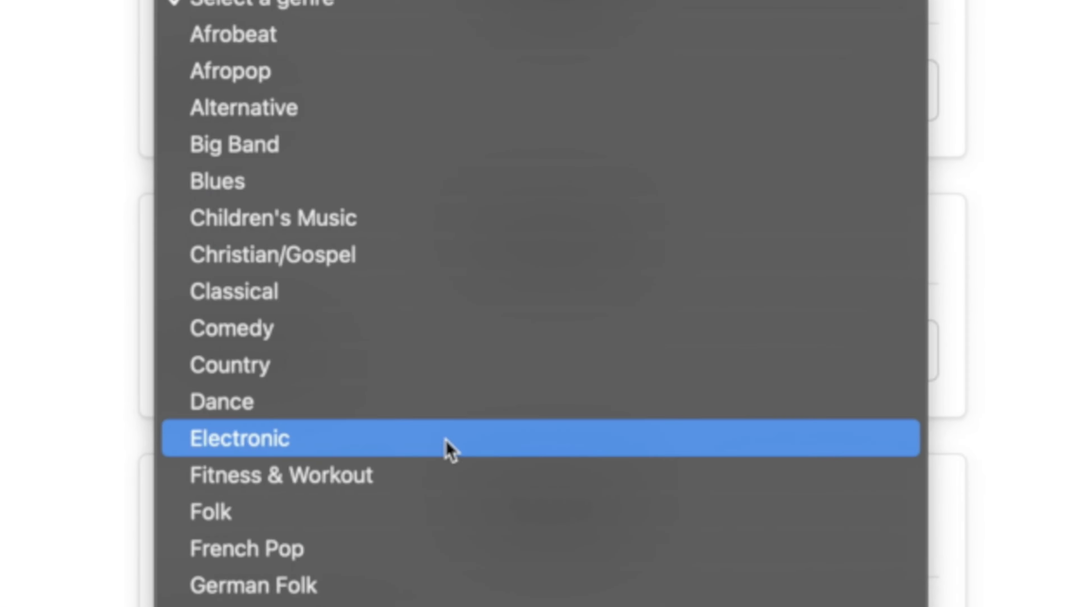
# Choose Electronic as primary genre with the Drum & Bass subgenre, then open secondary genres
pyautogui.click(446, 448)
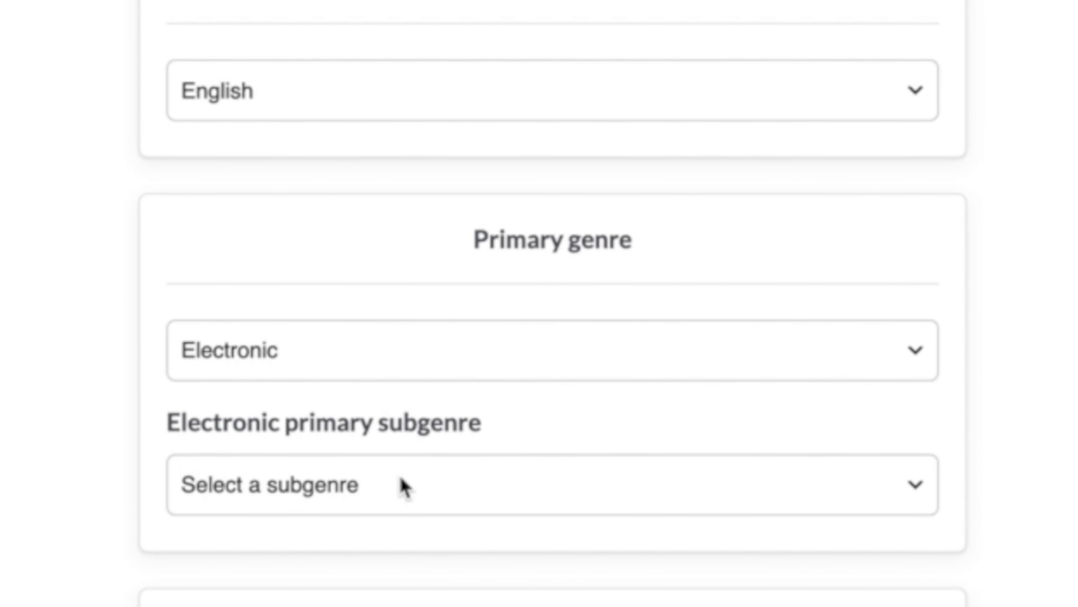
pyautogui.click(481, 488)
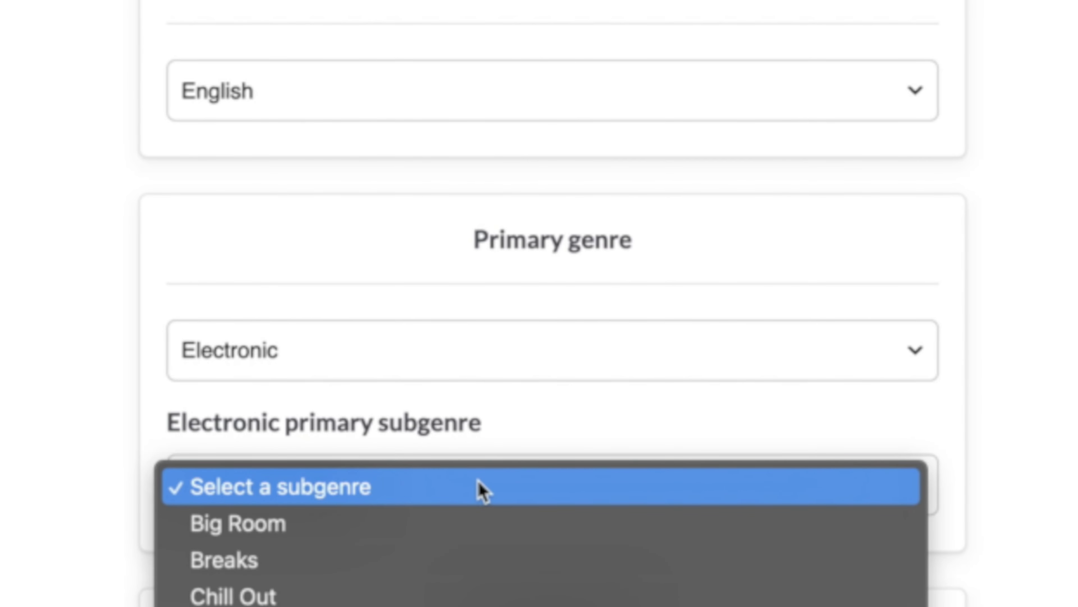
pyautogui.click(510, 603)
pyautogui.scroll(-10, 992, 462)
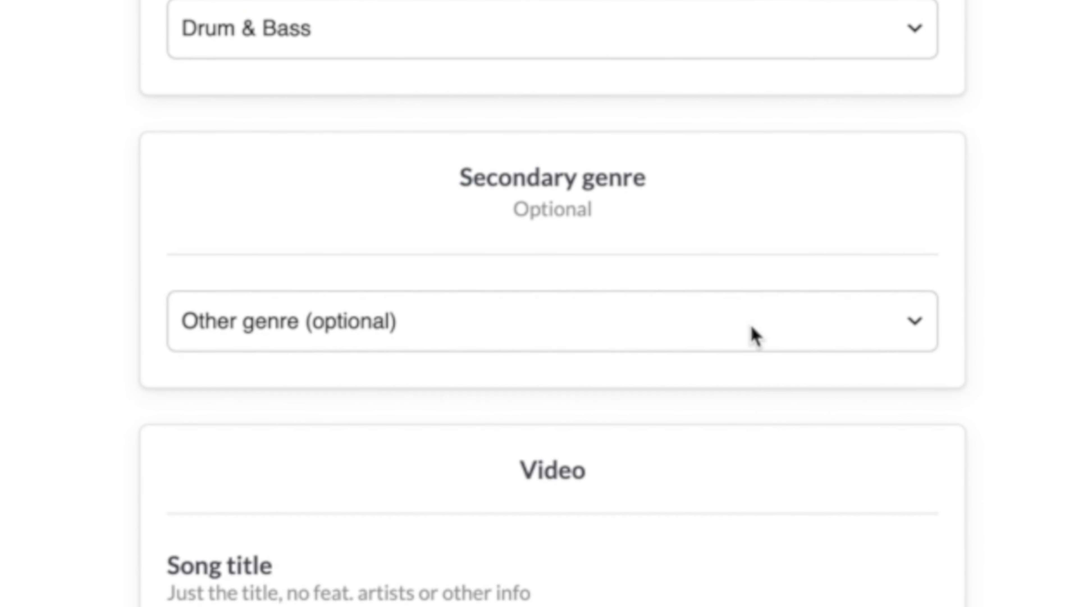
pyautogui.click(755, 336)
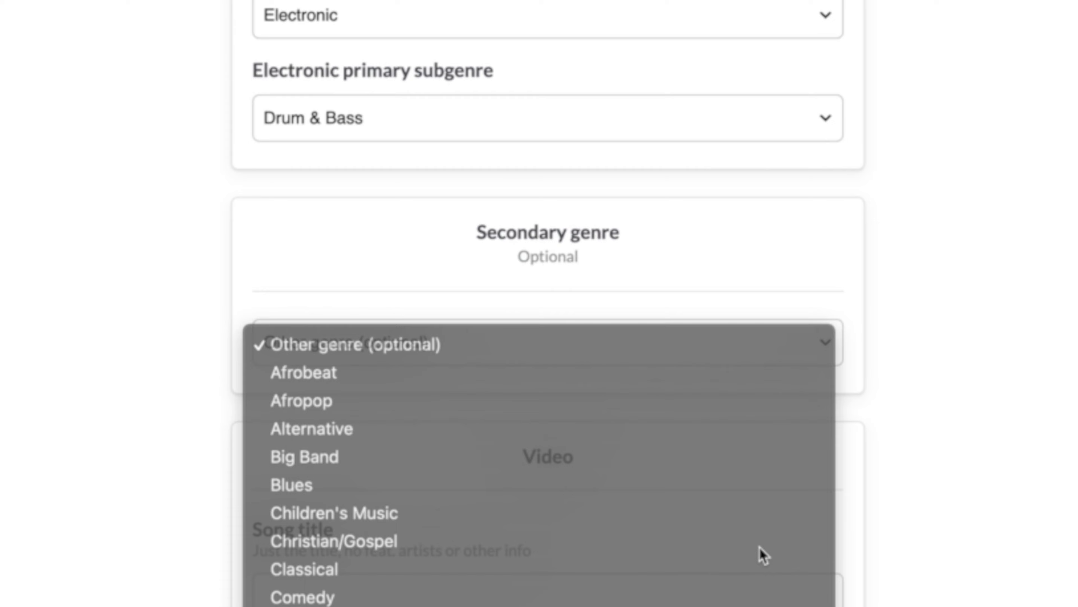
# Pick Dance as the secondary genre and enter Connect as the song title
pyautogui.click(834, 603)
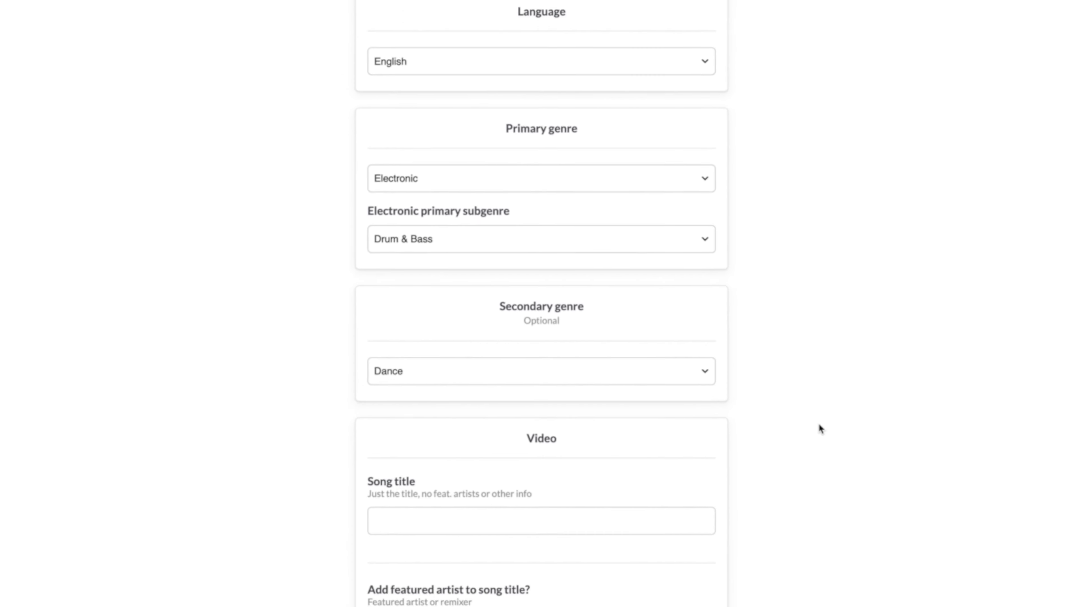
pyautogui.click(503, 520)
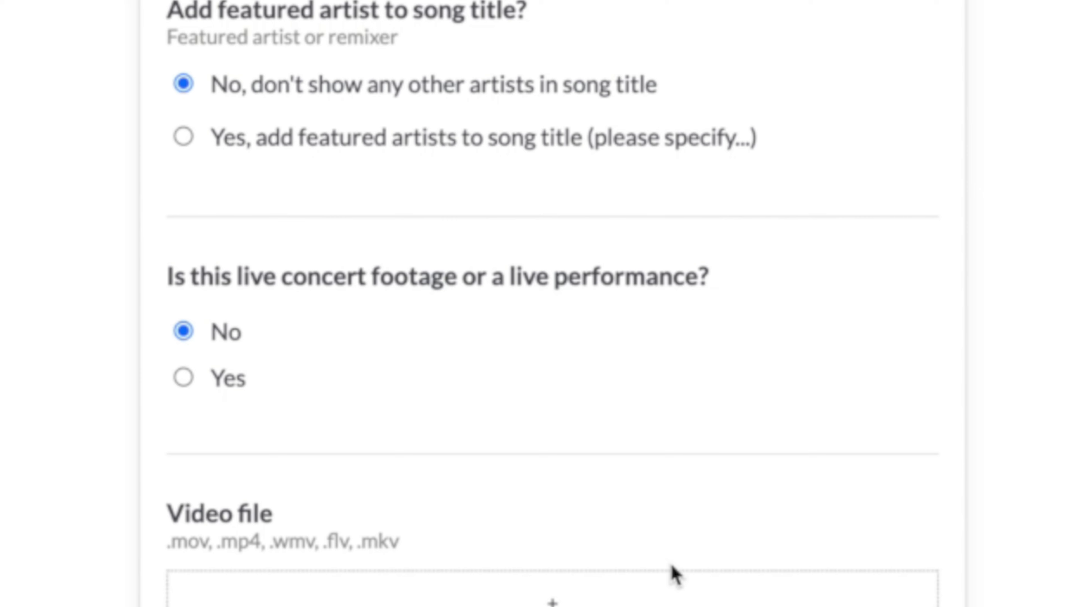
pyautogui.scroll(-5, 675, 574)
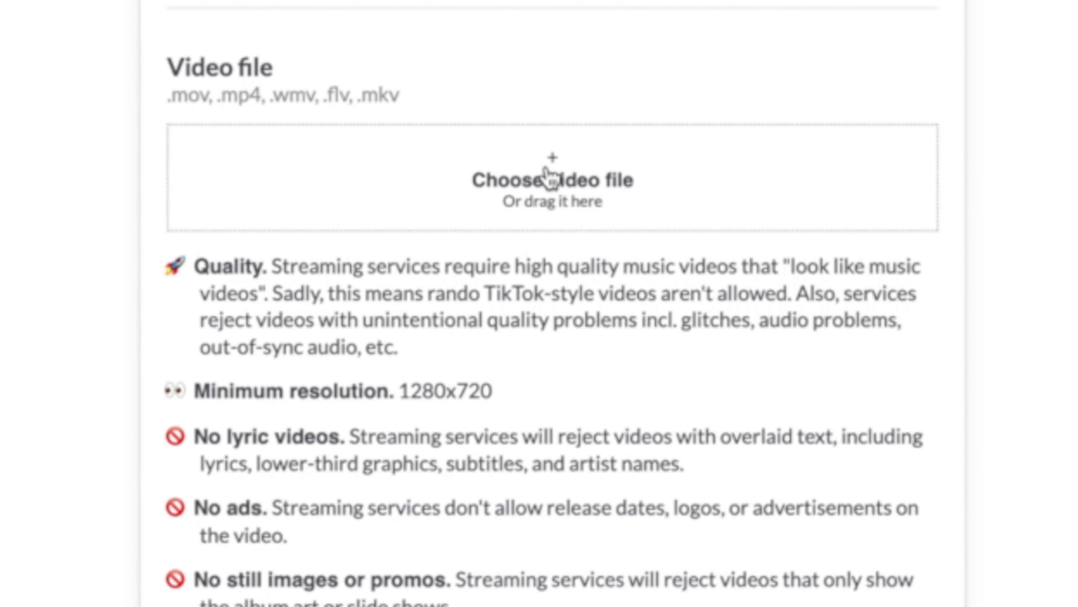
# Attach Connect final final.mp4 from the Desktop as the video file
pyautogui.click(550, 178)
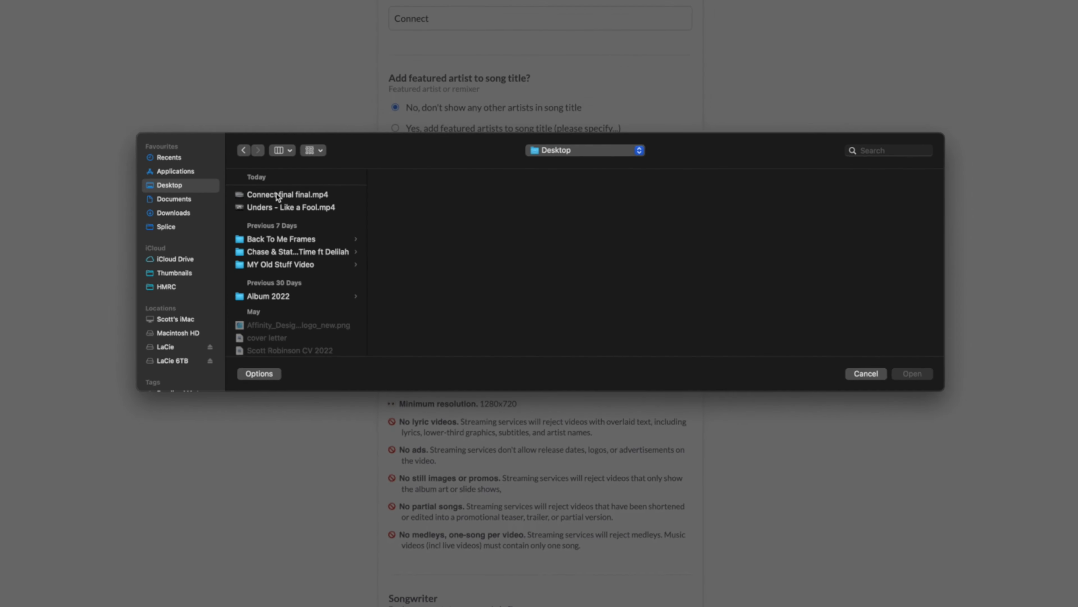
pyautogui.click(302, 232)
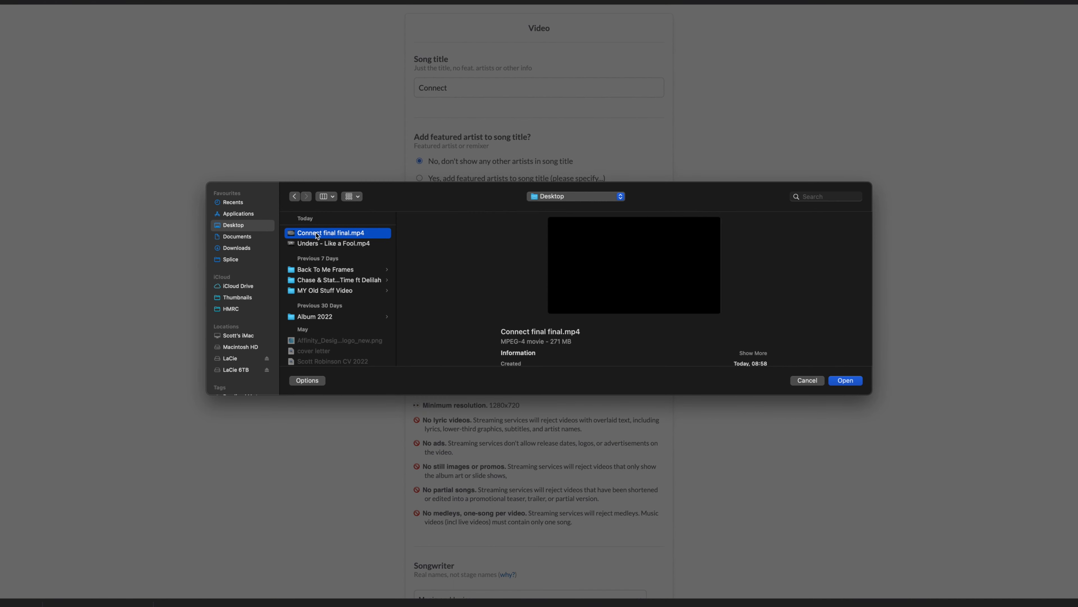
pyautogui.click(857, 383)
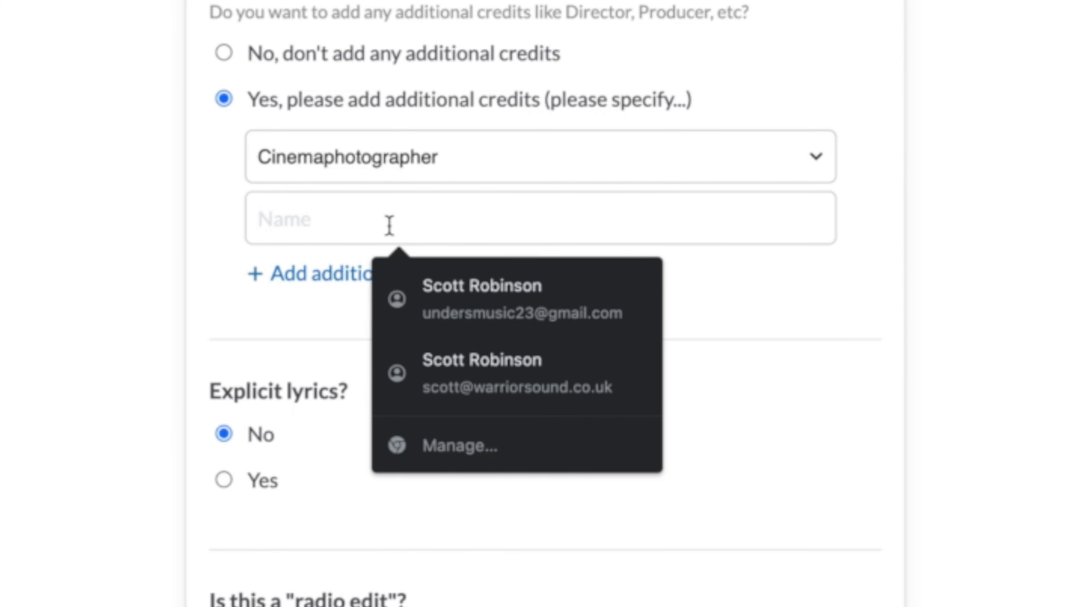
# Copy the cinematographer's name and paste it as the Editor credit's name
pyautogui.moveTo(406, 219); pyautogui.dragTo(245, 213)
pyautogui.press('super+c')
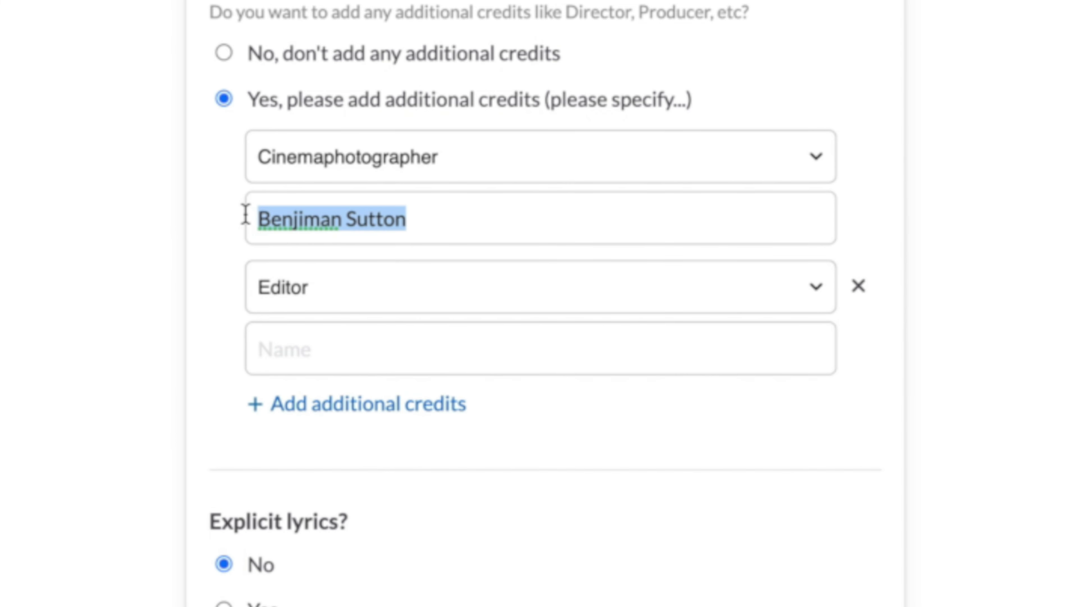
pyautogui.click(348, 352)
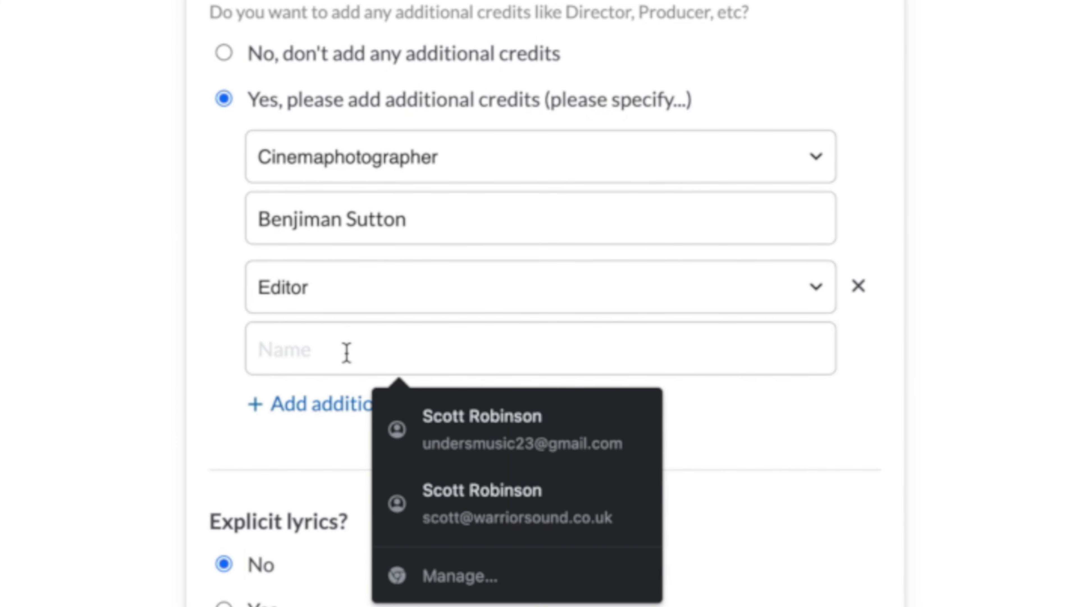
pyautogui.press('super+v')
pyautogui.scroll(-10, 220, 285)
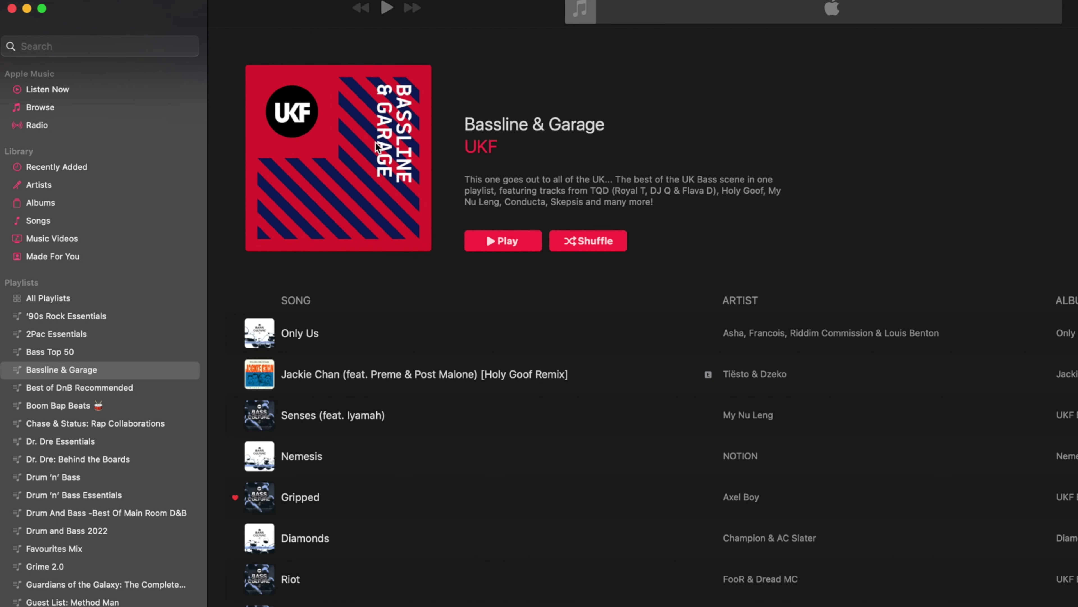
# Search Apple Music for unders and copy the link to the Unders artist page
pyautogui.click(89, 46)
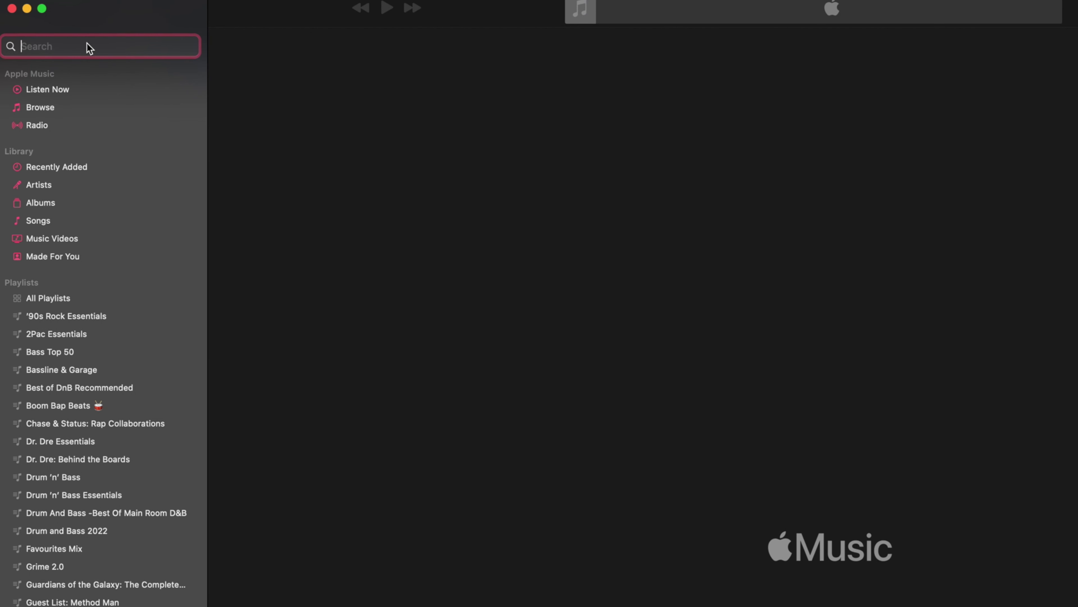
pyautogui.write('unders')
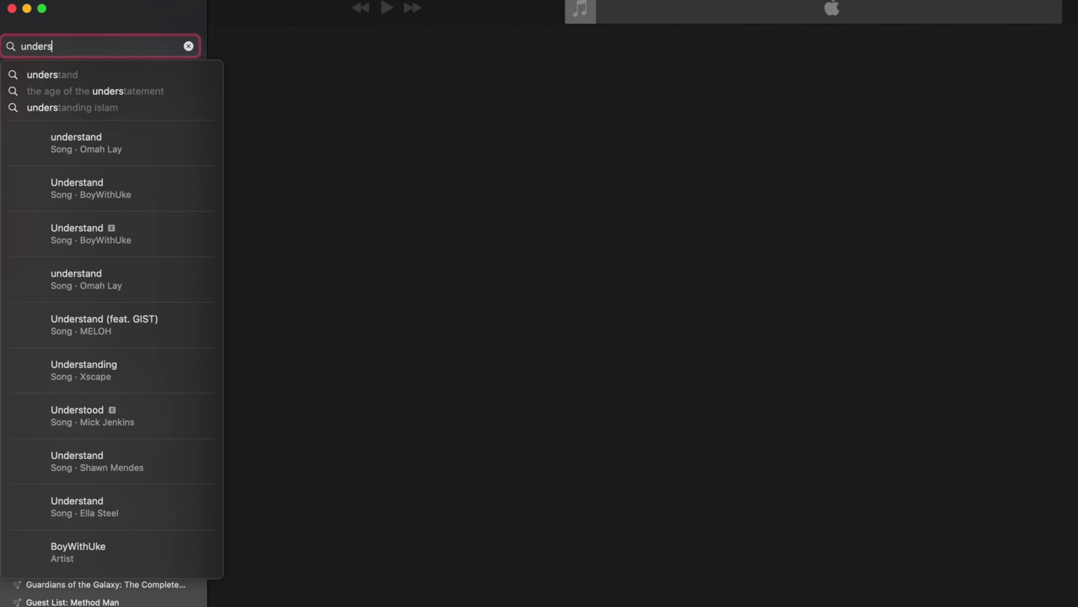
pyautogui.press('Return')
pyautogui.click(412, 340)
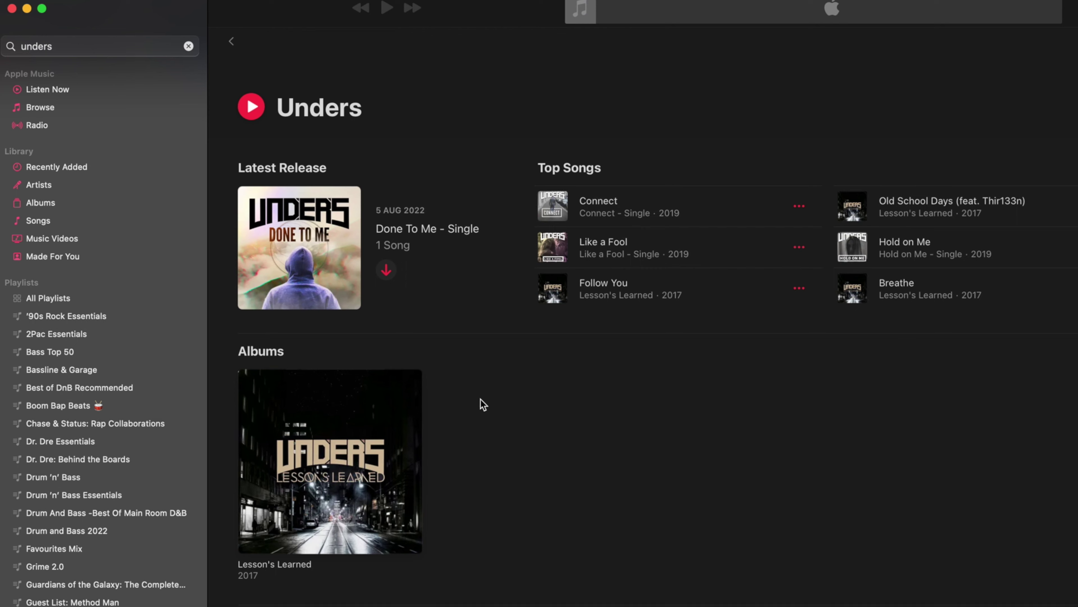
pyautogui.click(321, 111)
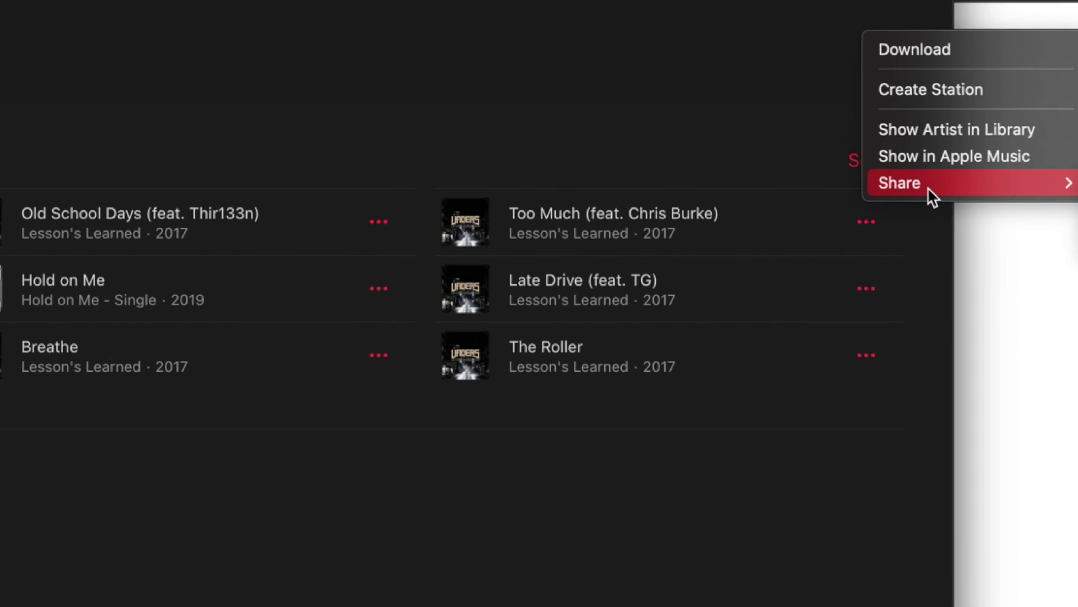
pyautogui.moveTo(933, 183)
pyautogui.click(1035, 196)
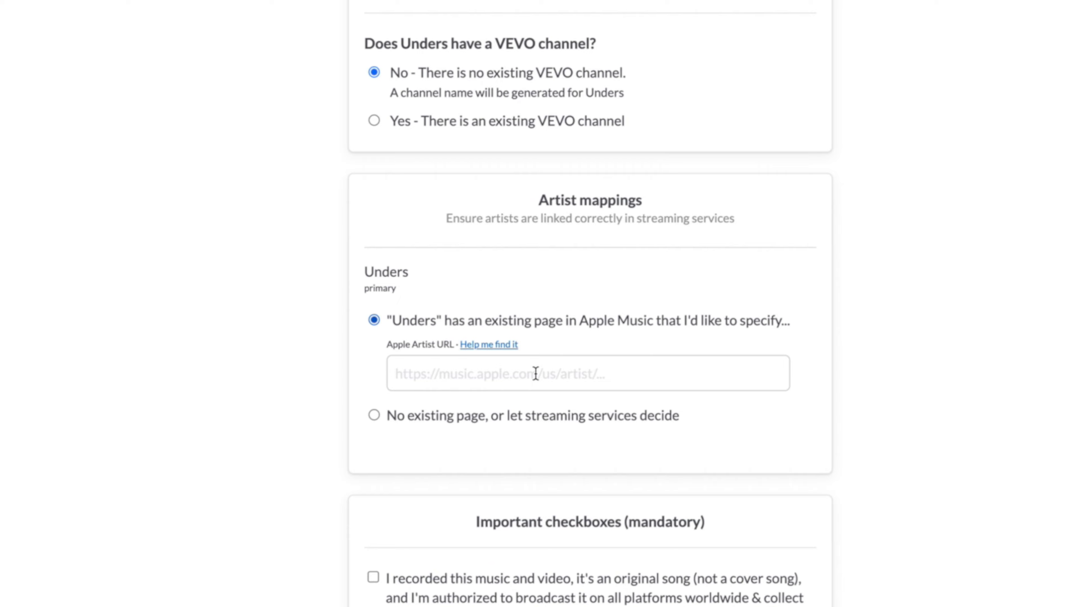
pyautogui.click(564, 393)
pyautogui.press('super+v')
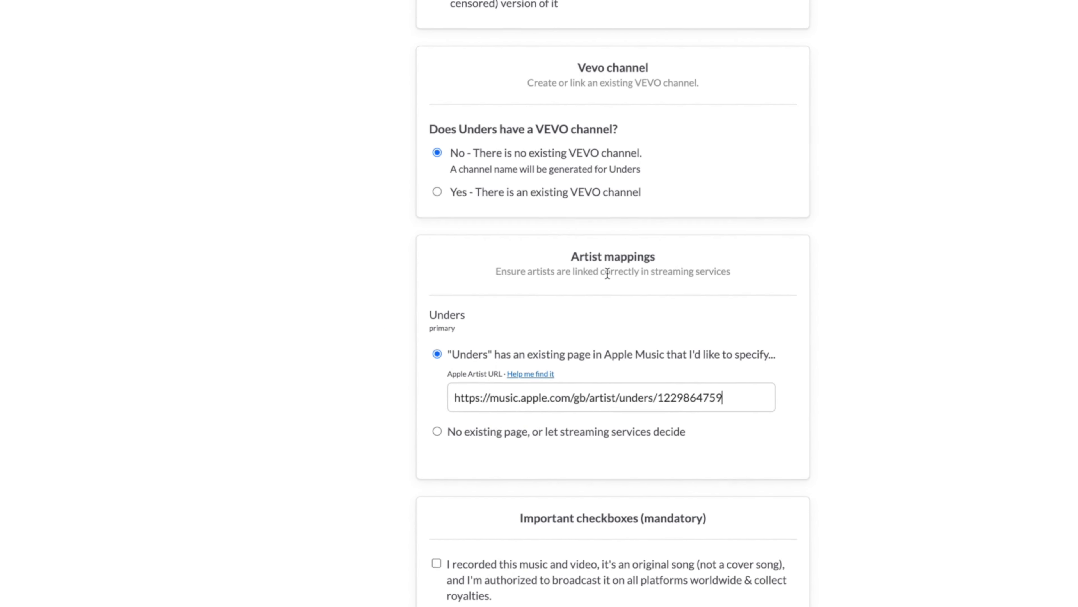
pyautogui.scroll(-5, 824, 425)
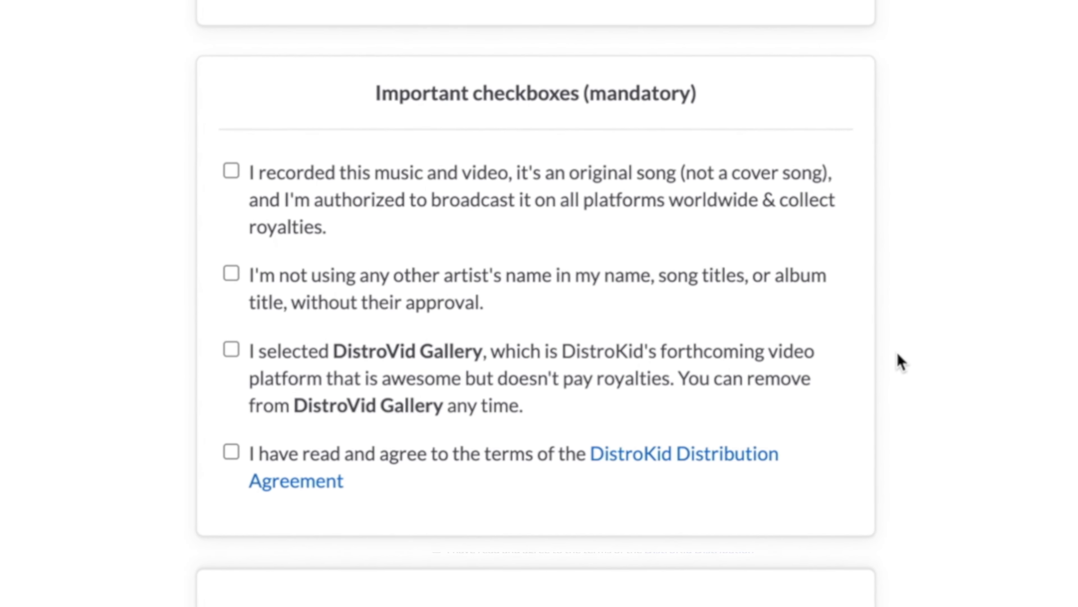